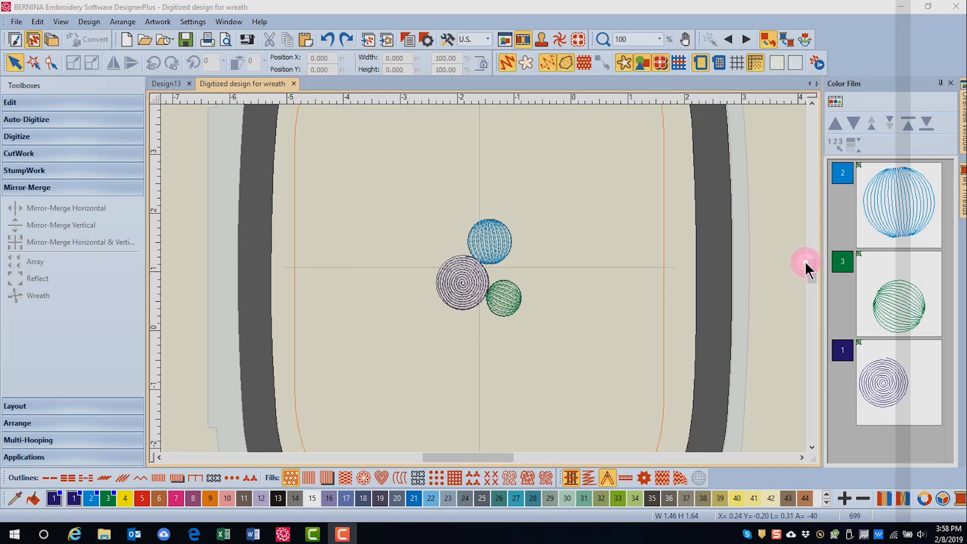
- Create a five-copy wreath from the grouped three-circle design, centring it at the outer edge of the green circle
left_click(493, 259)
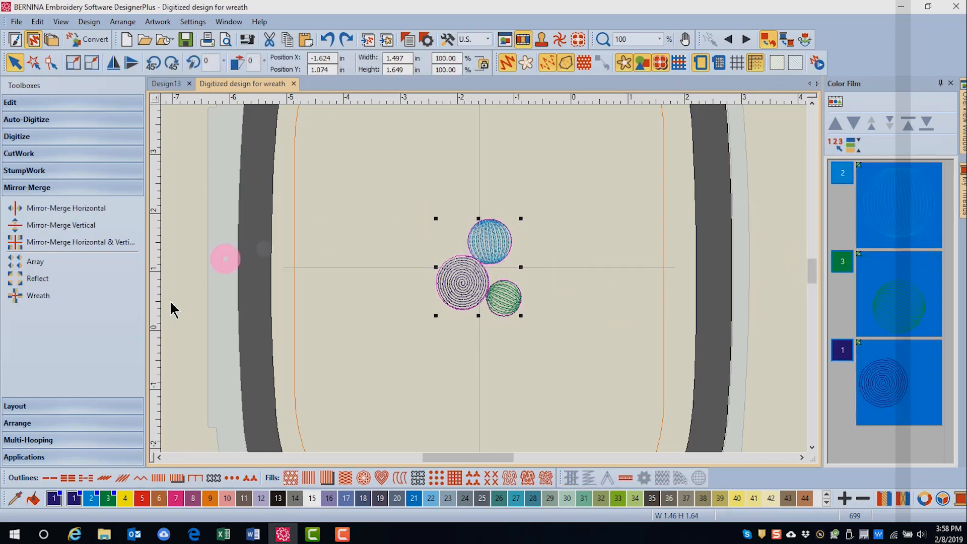
left_click(41, 297)
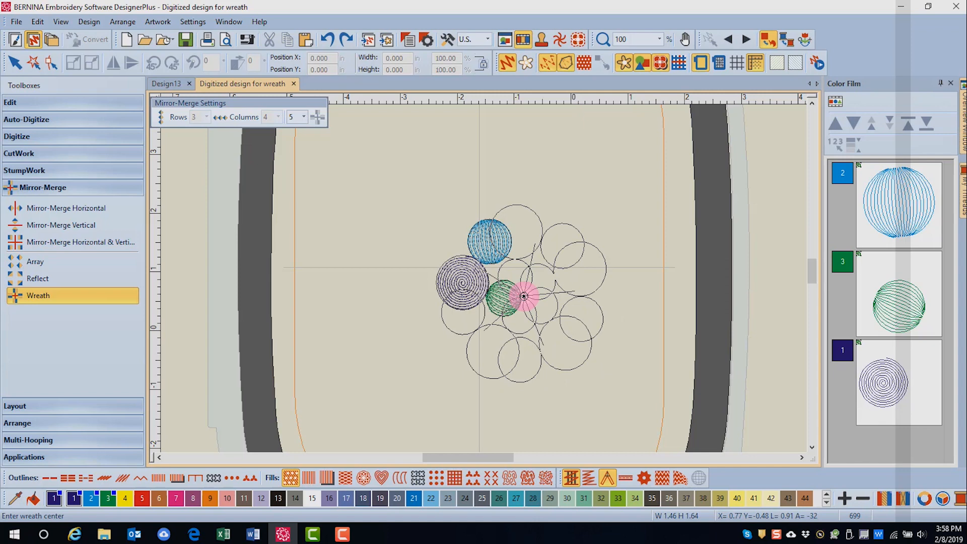
left_click(523, 296)
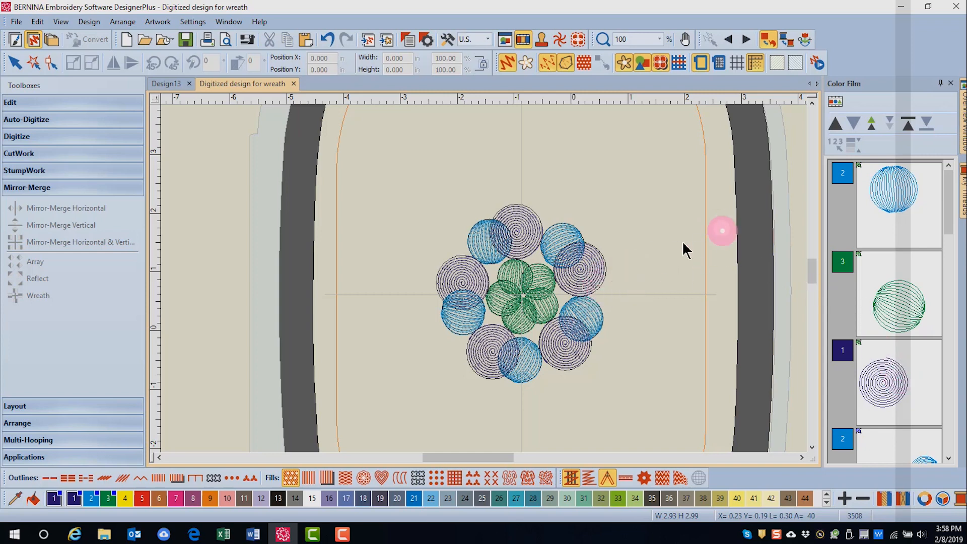
- Select several copies around the wreath to check how their circles are grouped, and undo the wreath
left_click(593, 280)
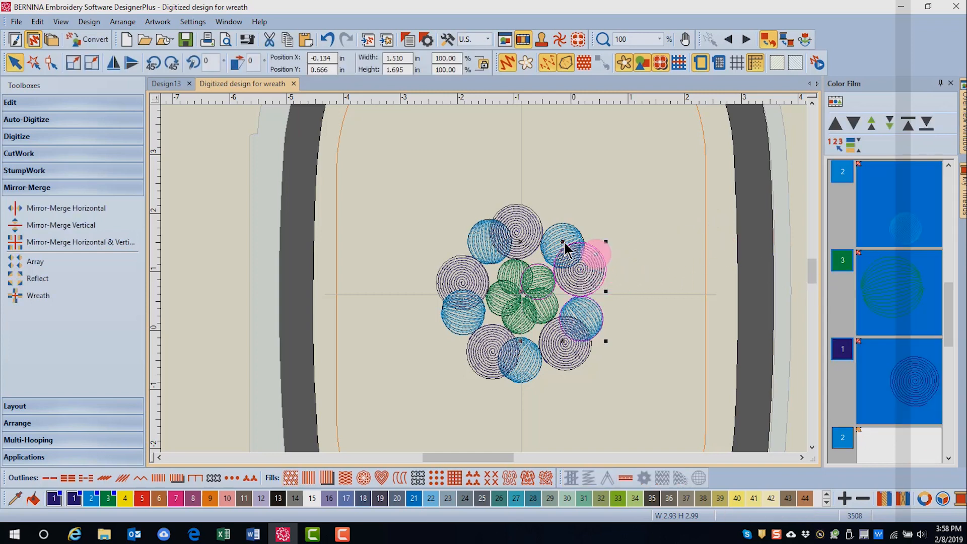
left_click(529, 230)
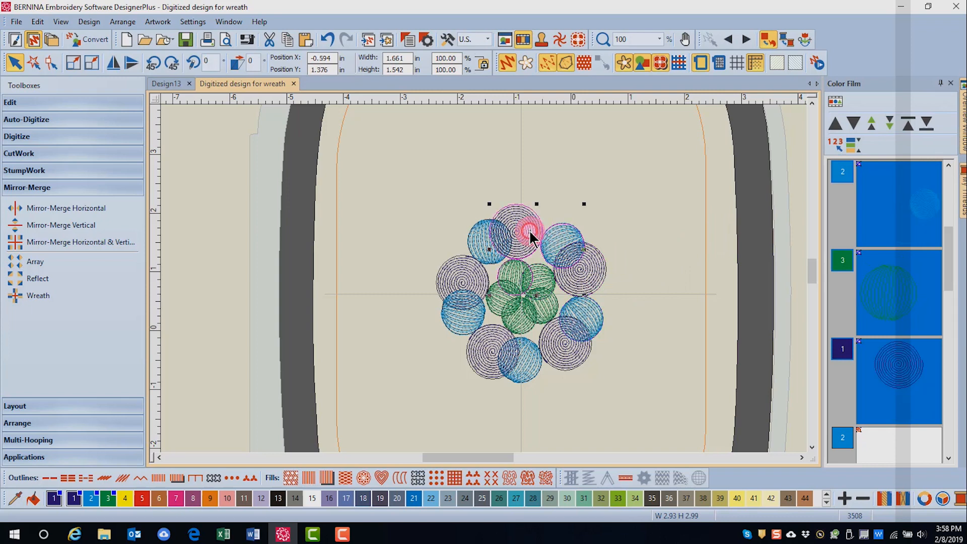
left_click(480, 301)
left_click(574, 366)
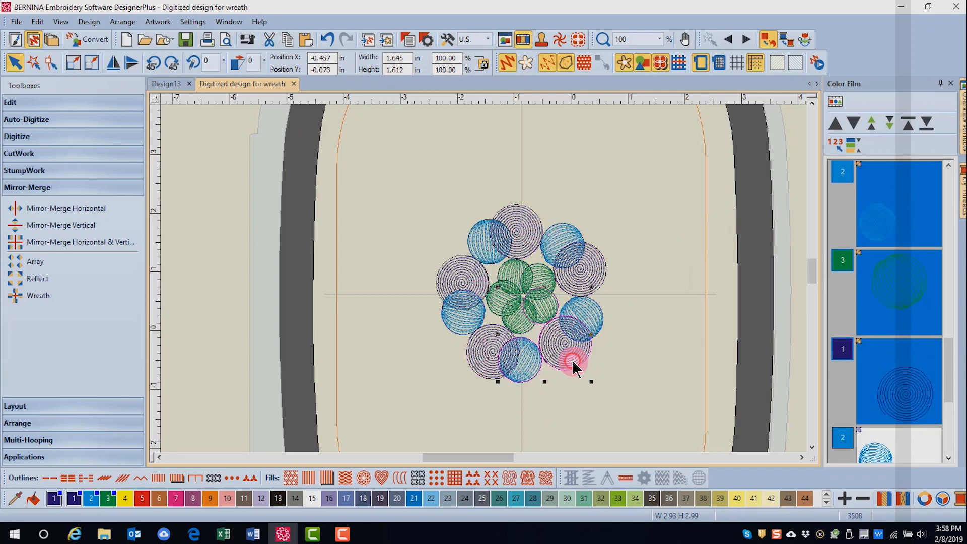
left_click(592, 273)
left_click(328, 40)
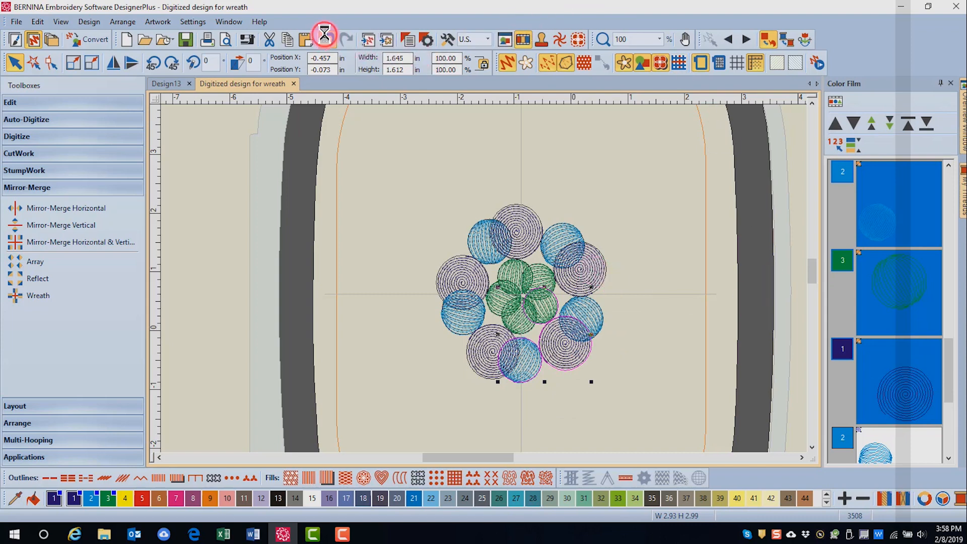
left_click(657, 204)
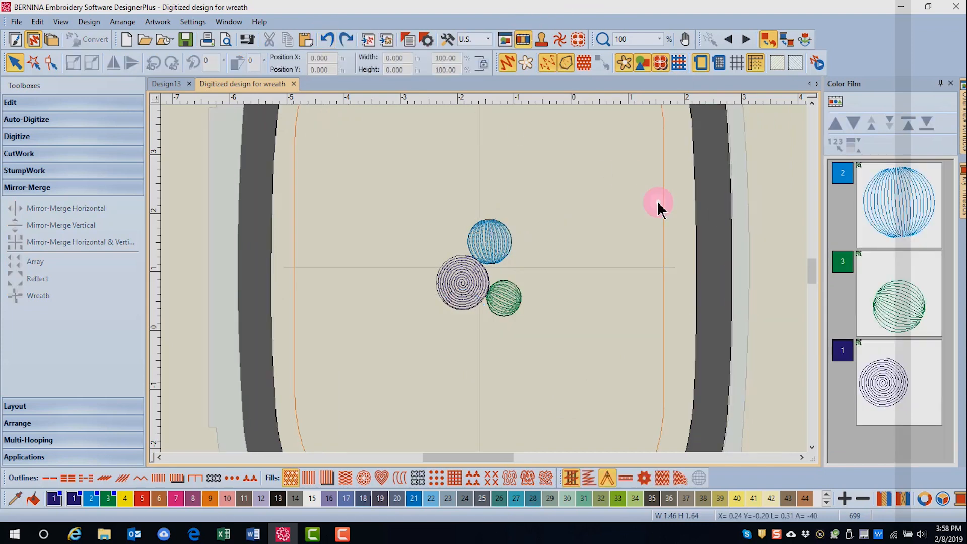
- Ungroup the three-circle design and clear the selection
left_click(486, 240)
right_click(488, 243)
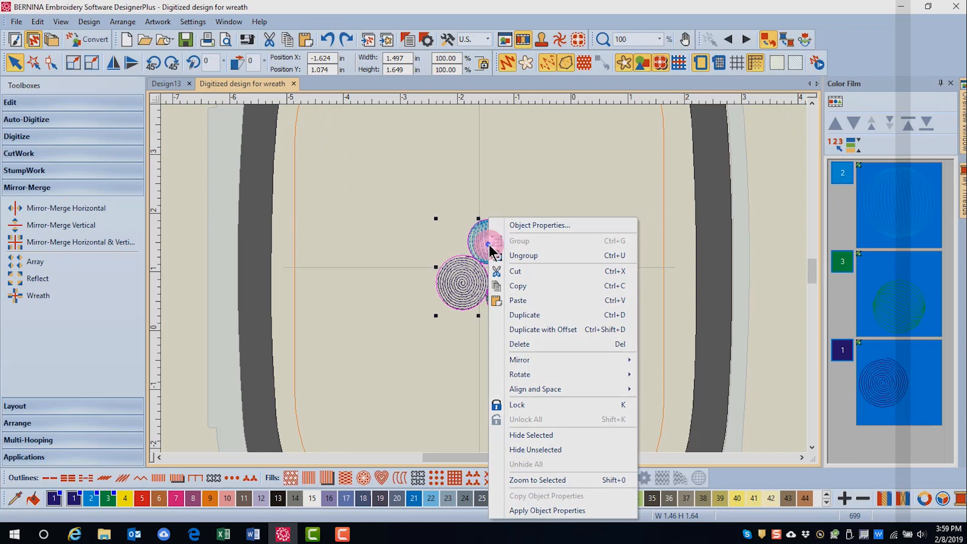
left_click(521, 255)
left_click(363, 177)
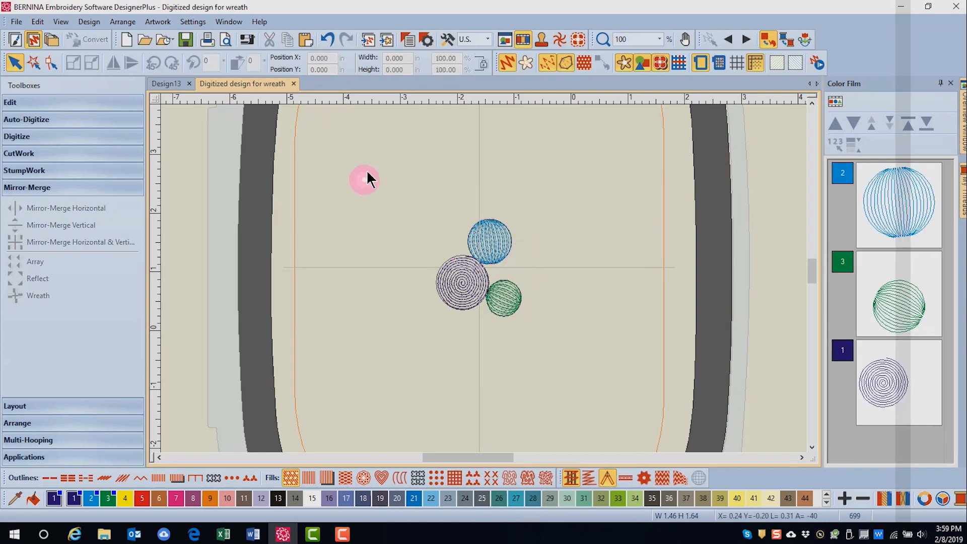
- Make a five-copy wreath from all three ungrouped circles, centred beside the green circle with overlapped objects merged, and undo it
left_click(418, 192)
left_click_drag(422, 197, 573, 357)
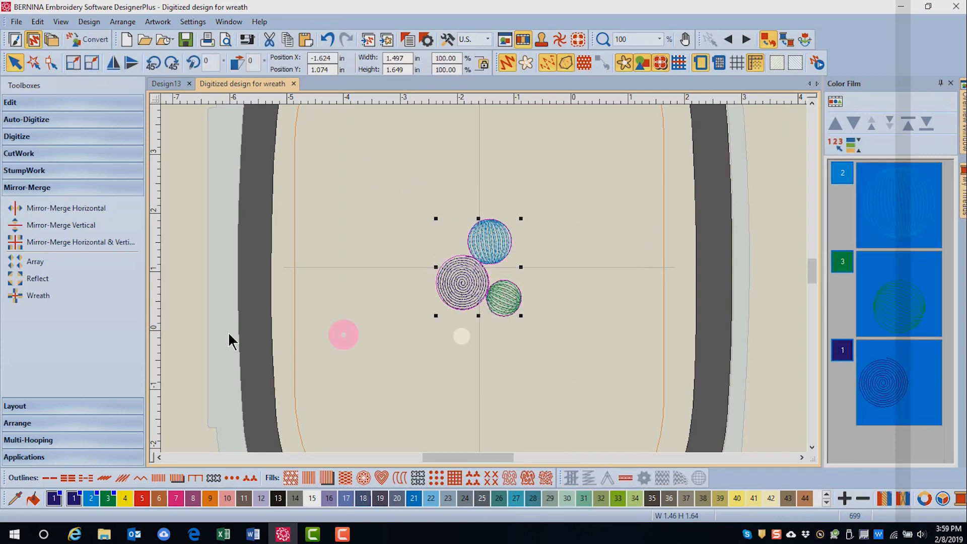
left_click(47, 302)
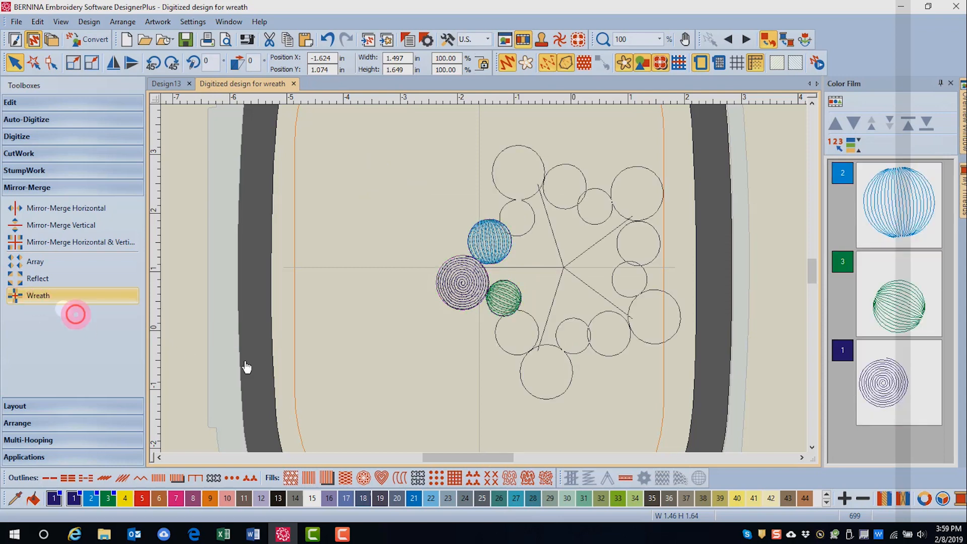
left_click(587, 342)
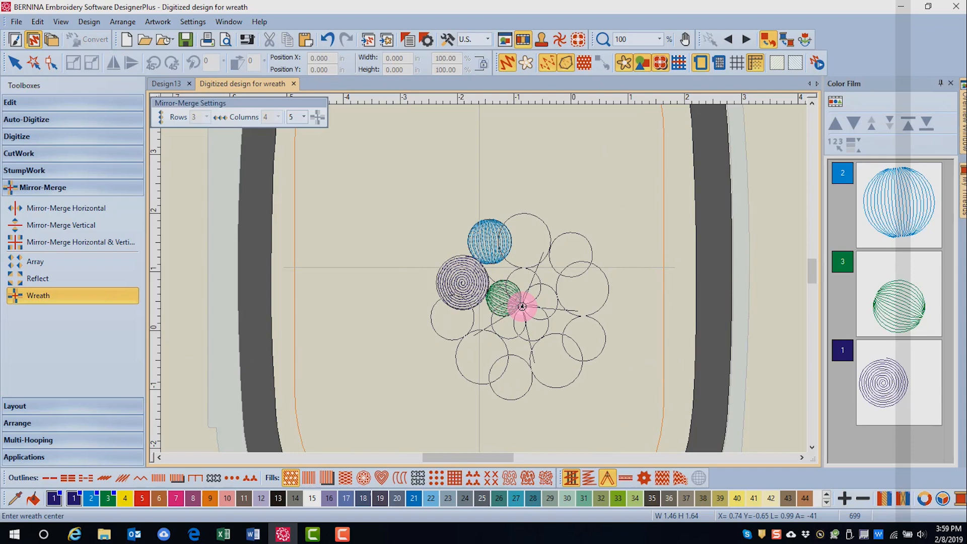
left_click(522, 306)
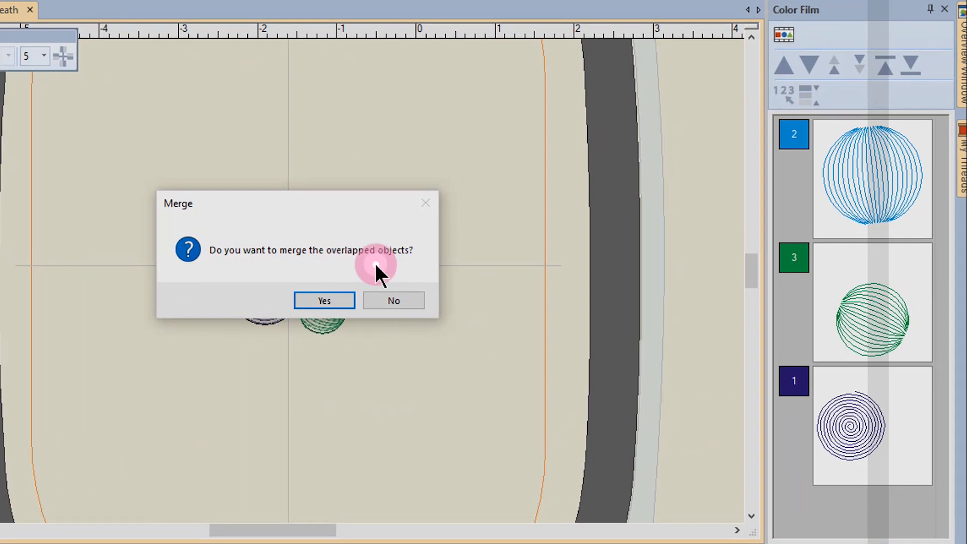
left_click(318, 300)
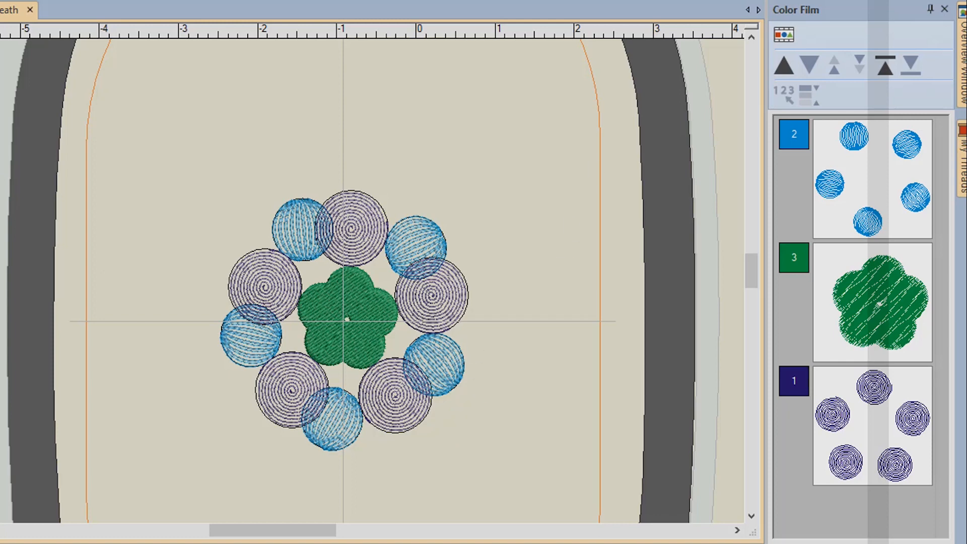
key("ctrl+z")
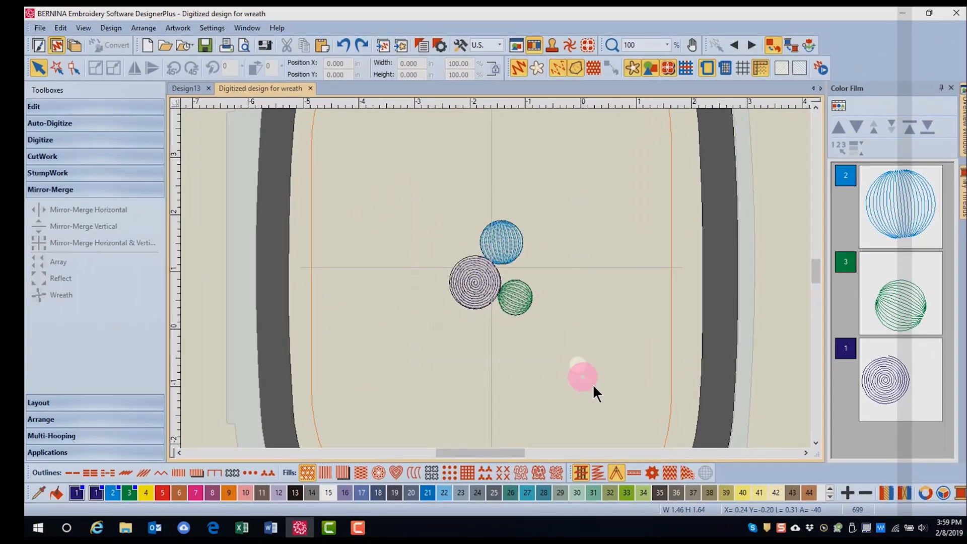
- Make a five-copy wreath from all the circles beside the green one without merging overlaps, and select individual green circles to check they are separate
key("ctrl+a")
left_click(60, 296)
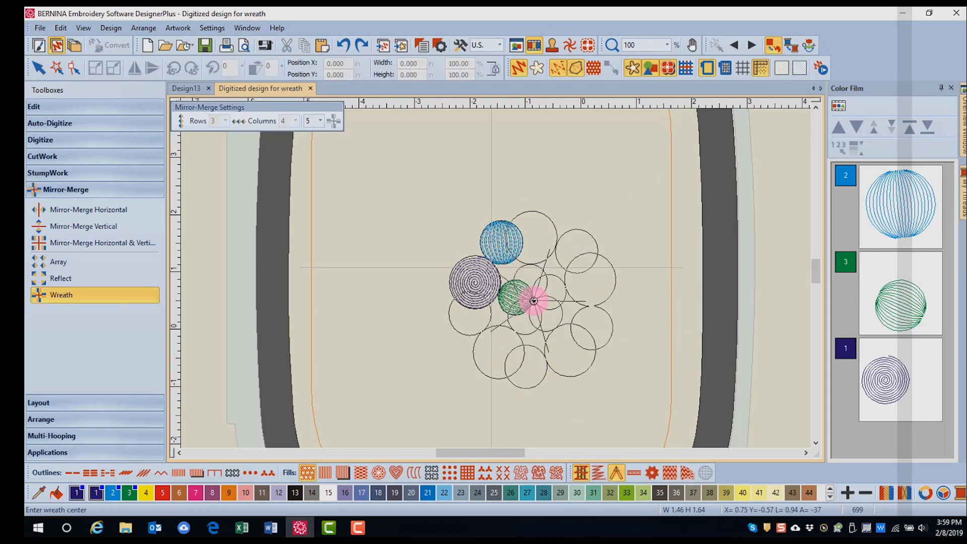
left_click(532, 301)
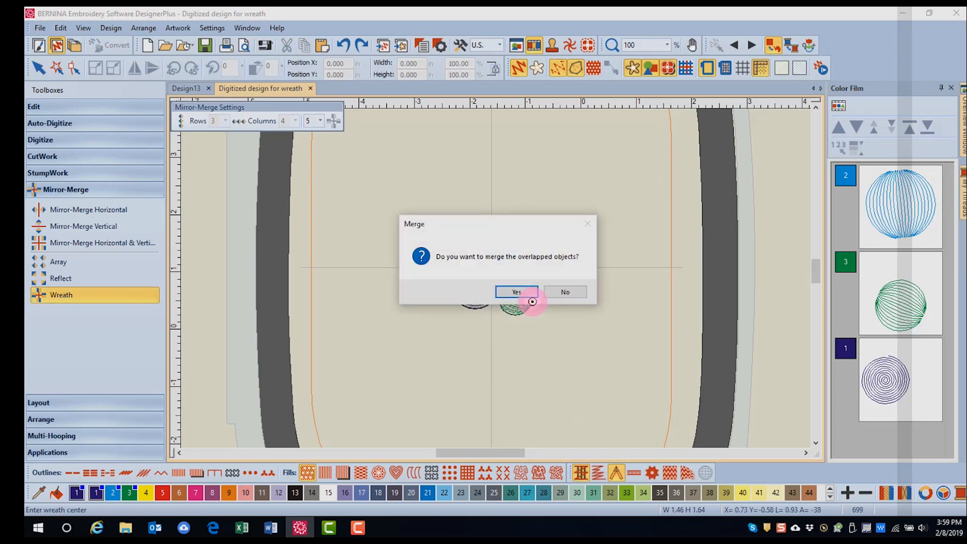
left_click(560, 296)
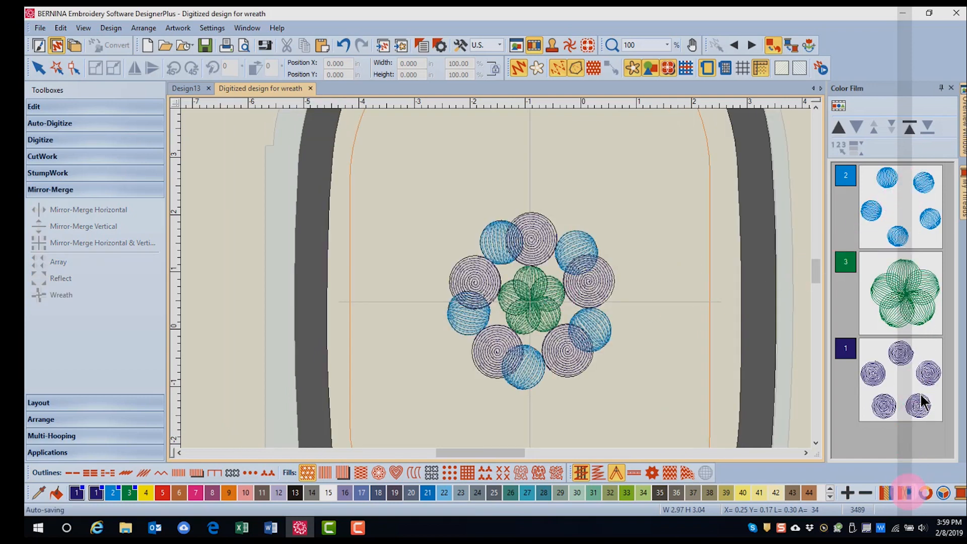
left_click(549, 305)
left_click_drag(549, 304, 525, 329)
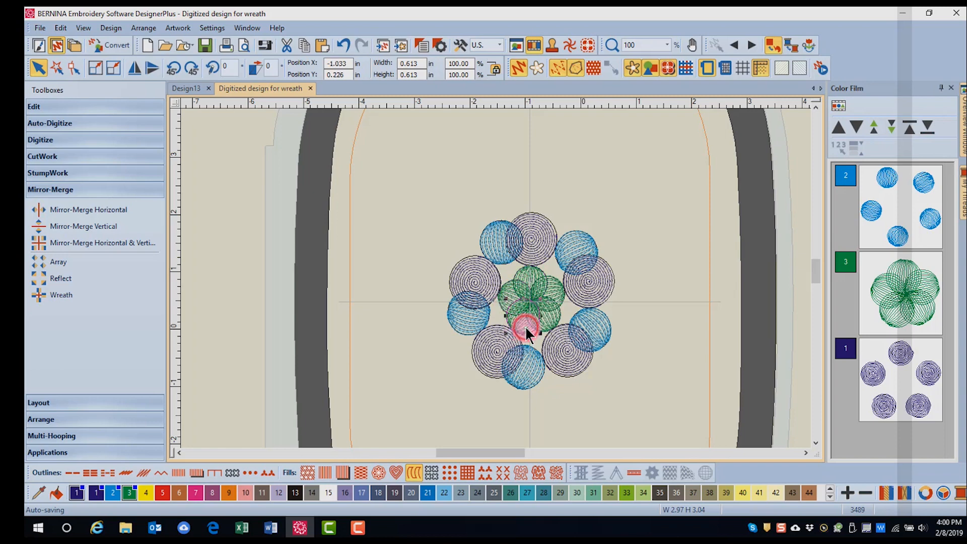
left_click(551, 316)
key("F10")
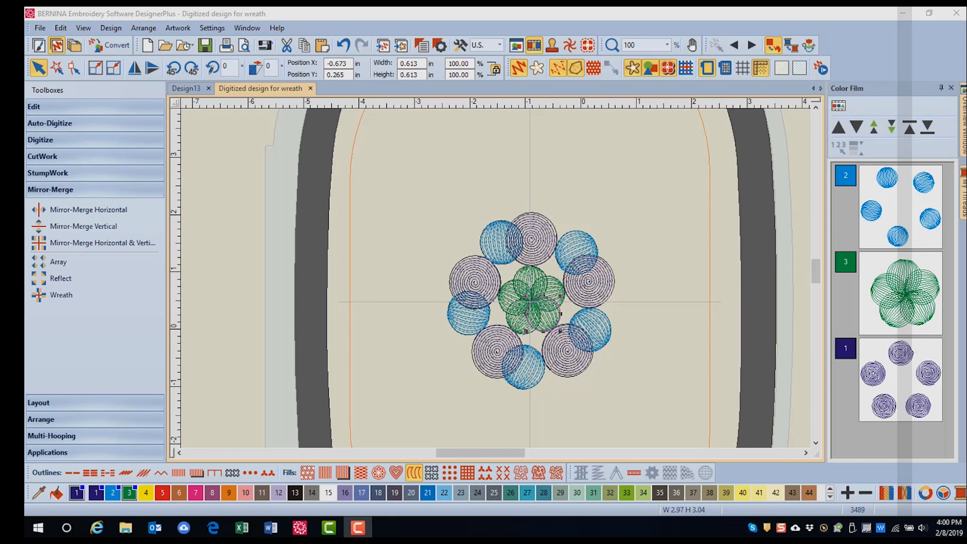
- Open the "Object to Merge" design
left_click(185, 47)
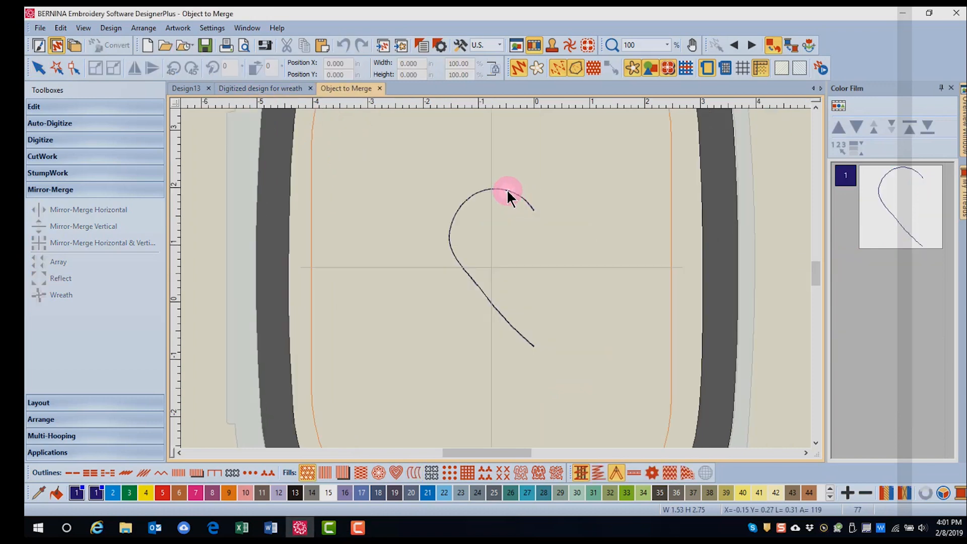
- Mirror-merge the half-heart outline horizontally at its open ends, merging the overlapped objects into one heart
left_click(506, 193)
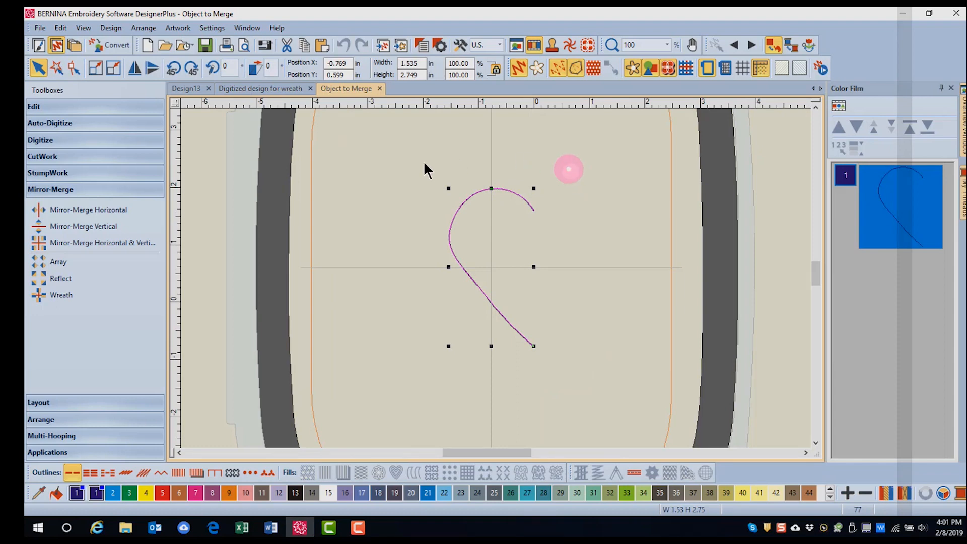
left_click(122, 214)
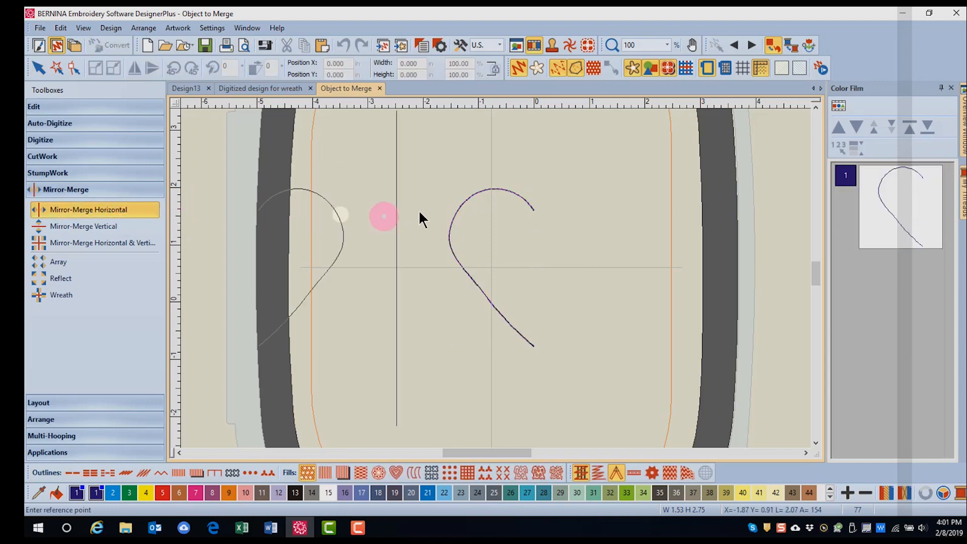
left_click(534, 214)
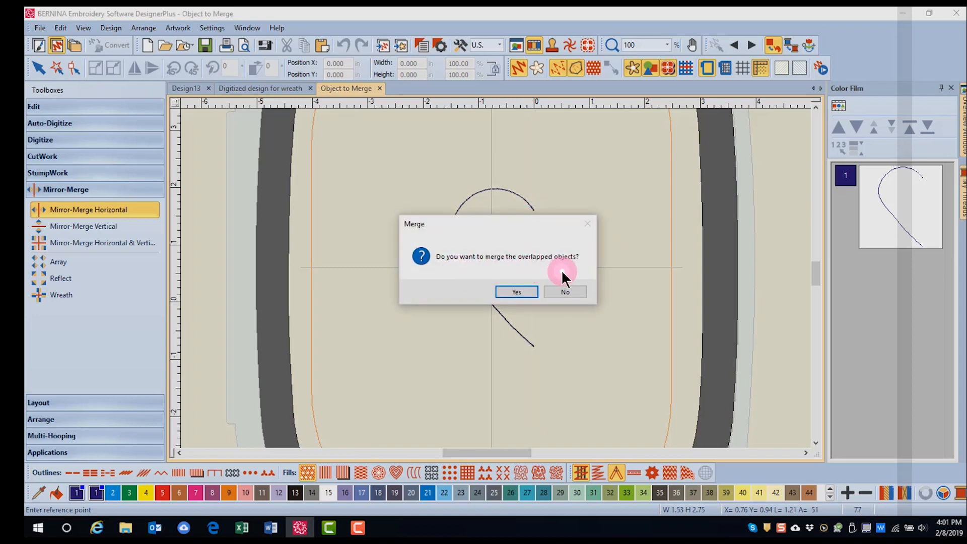
left_click(516, 291)
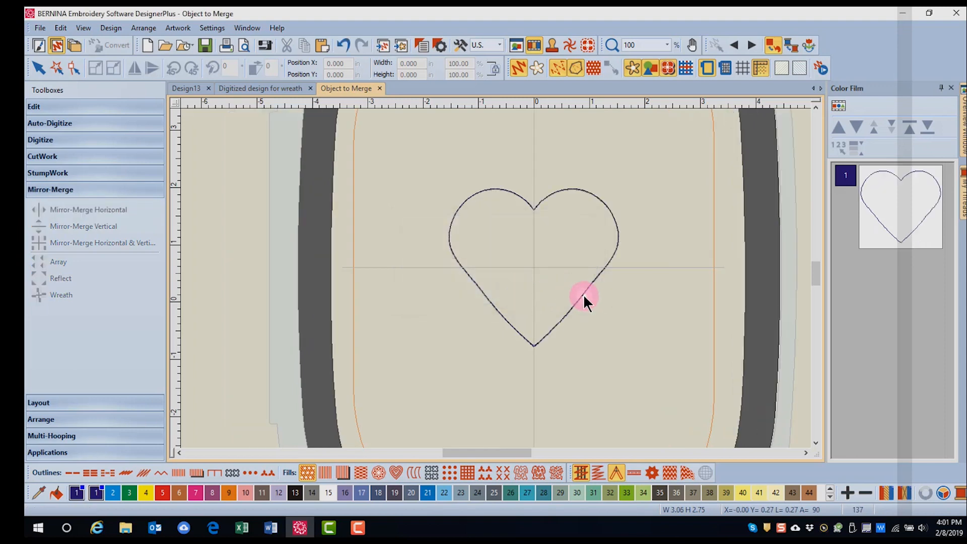
- Apply a satin outline to the merged heart, and undo both the satin stitch and the mirror-merge
left_click(583, 294)
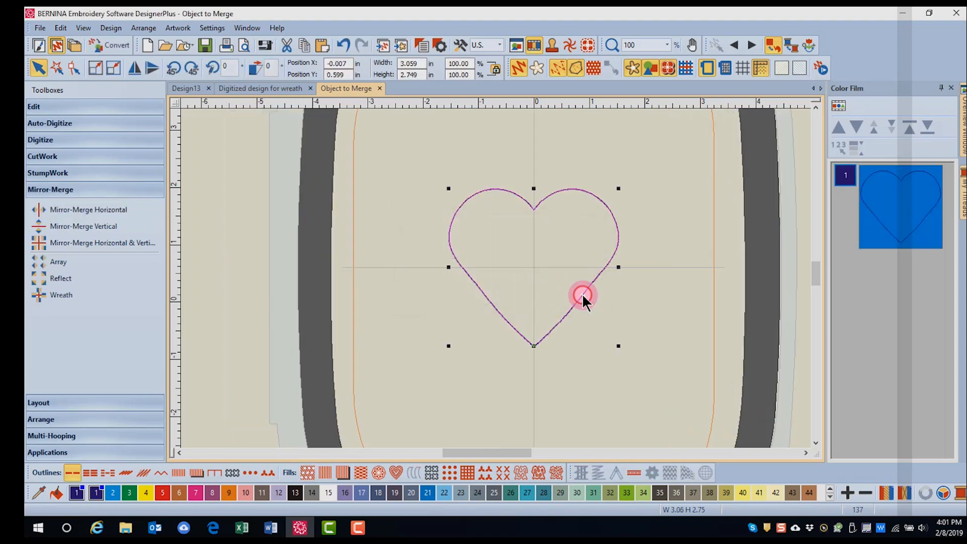
left_click(179, 478)
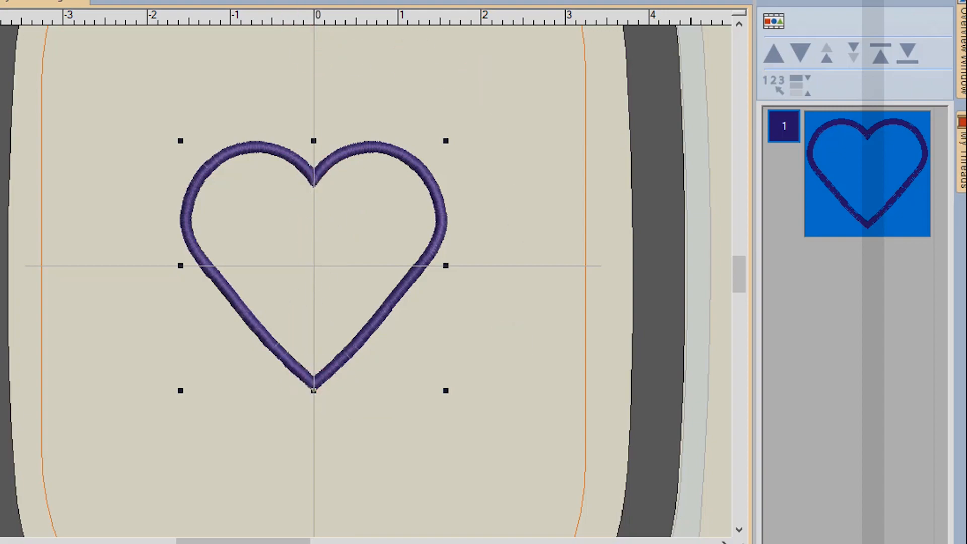
left_click(337, 49)
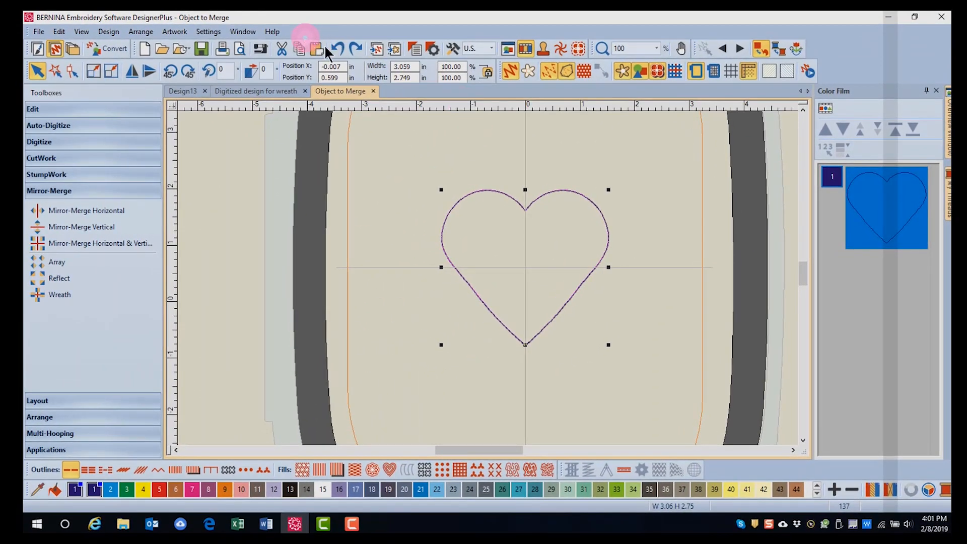
left_click(338, 48)
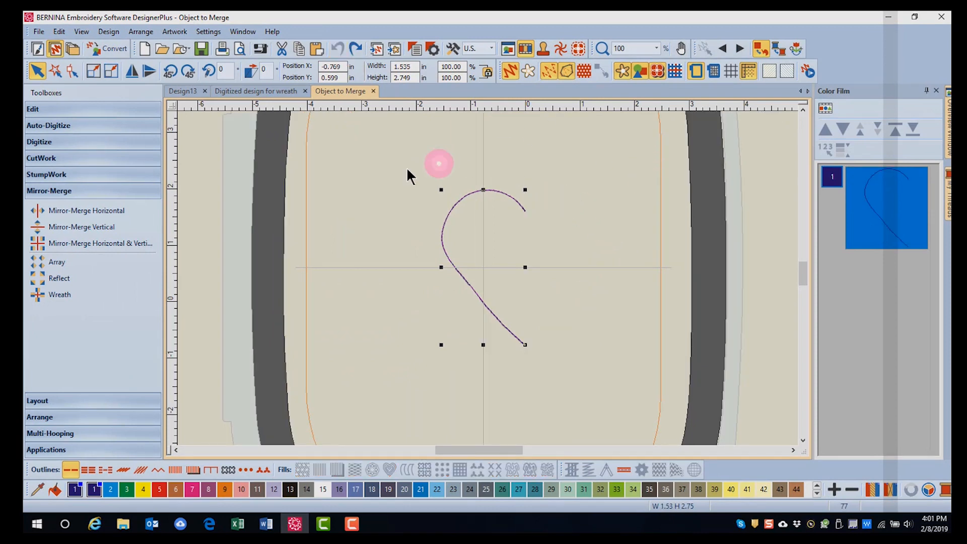
- Mirror the half-heart horizontally at its open ends without merging the overlapped objects, and select each half to check they are separate
left_click(107, 217)
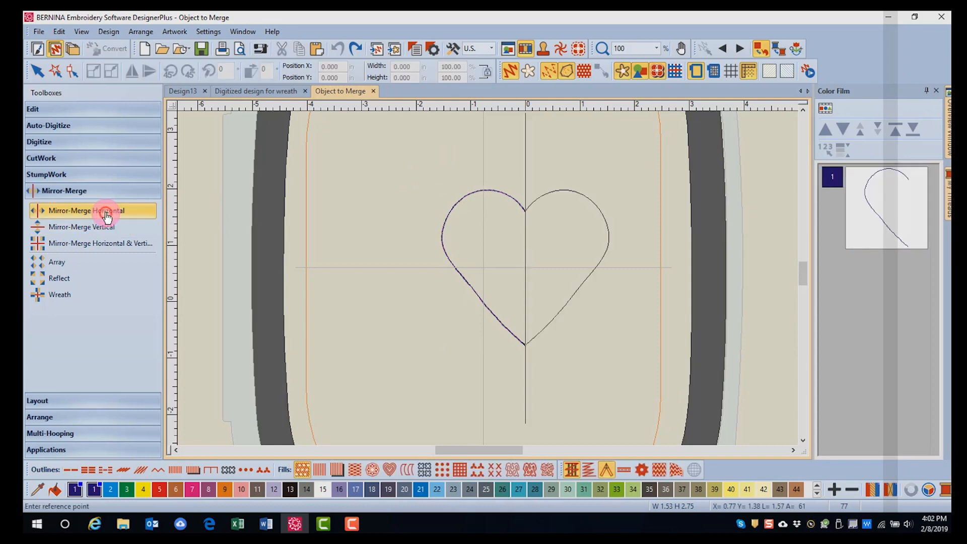
left_click(525, 209)
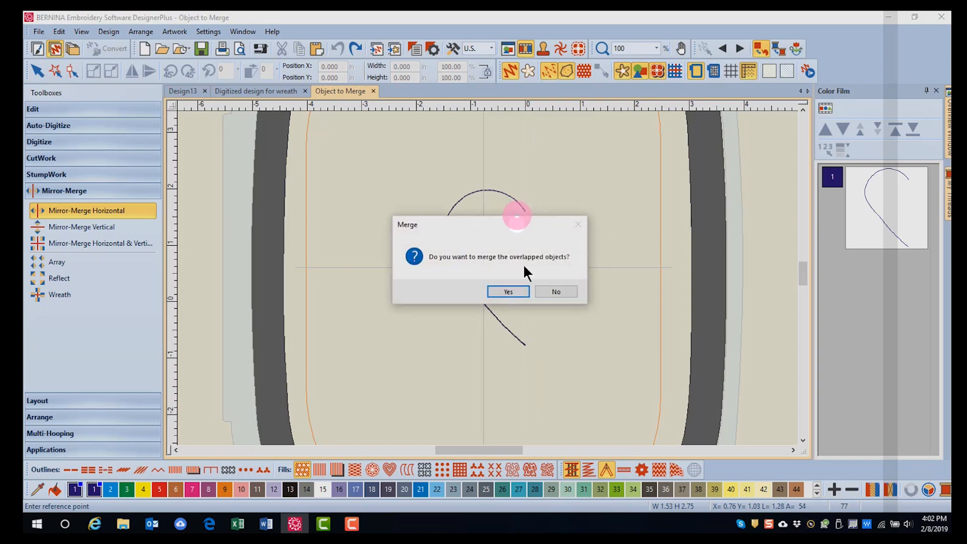
left_click(551, 293)
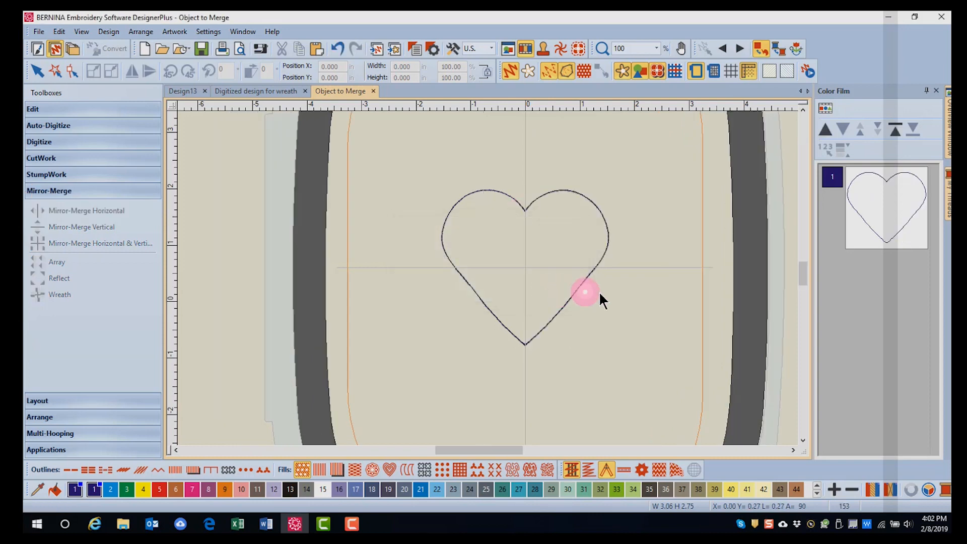
left_click(573, 294)
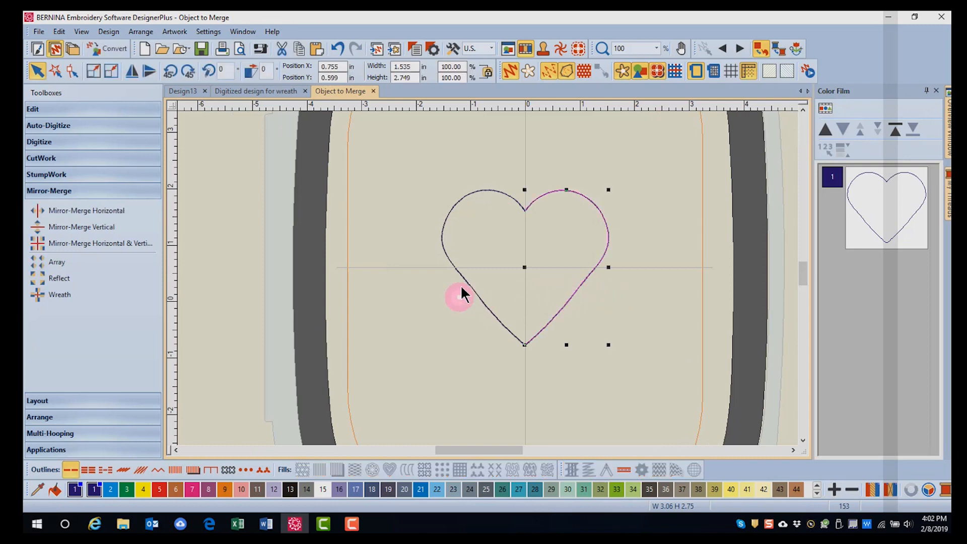
left_click(482, 284)
left_click(591, 268)
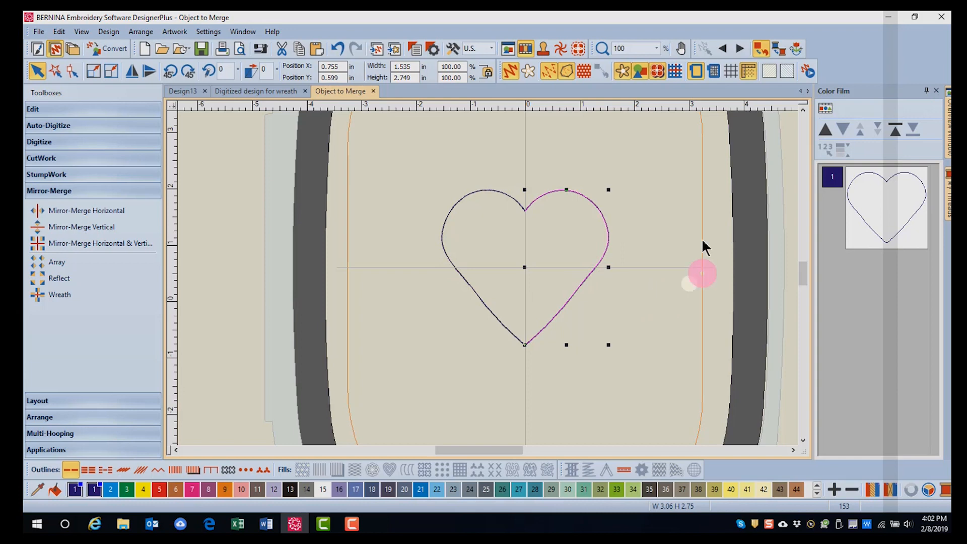
- Apply a satin outline to both heart halves together and examine the joins at the upper notch and lower tip
left_click(397, 157)
left_click_drag(429, 175, 656, 378)
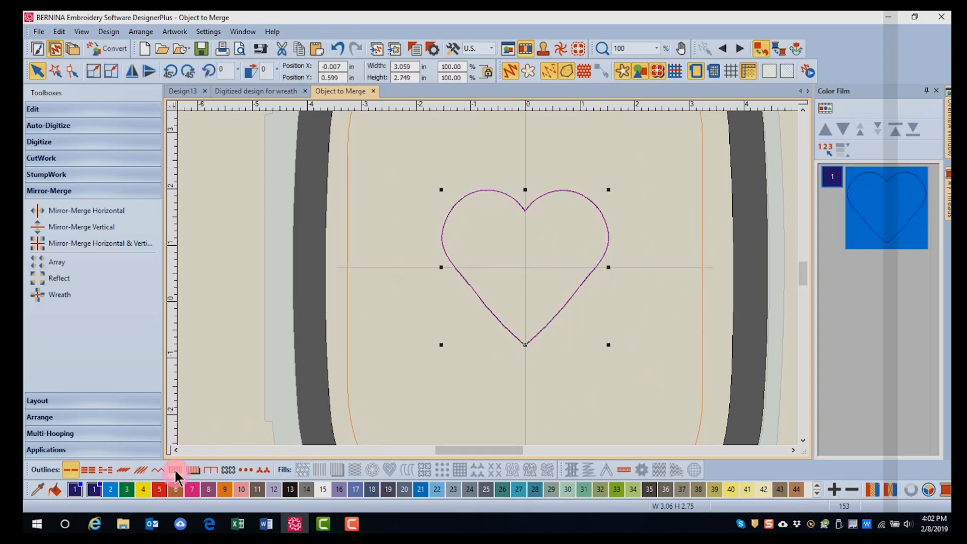
left_click(174, 469)
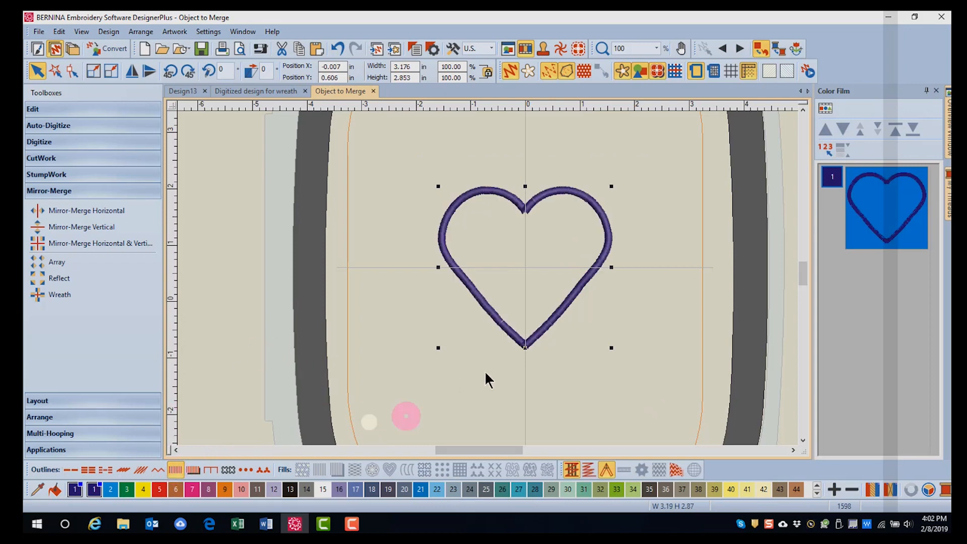
scroll(526, 227, "up", 3)
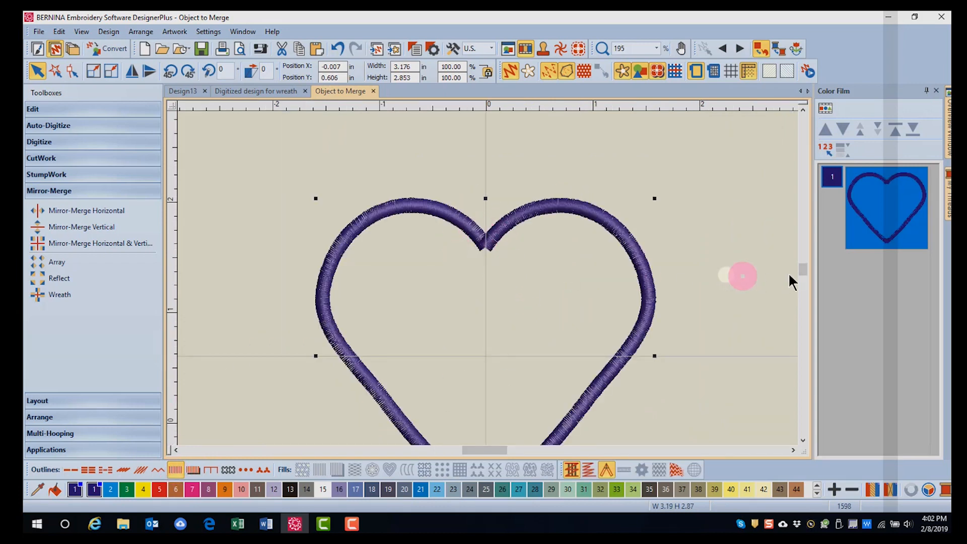
left_click_drag(801, 270, 801, 273)
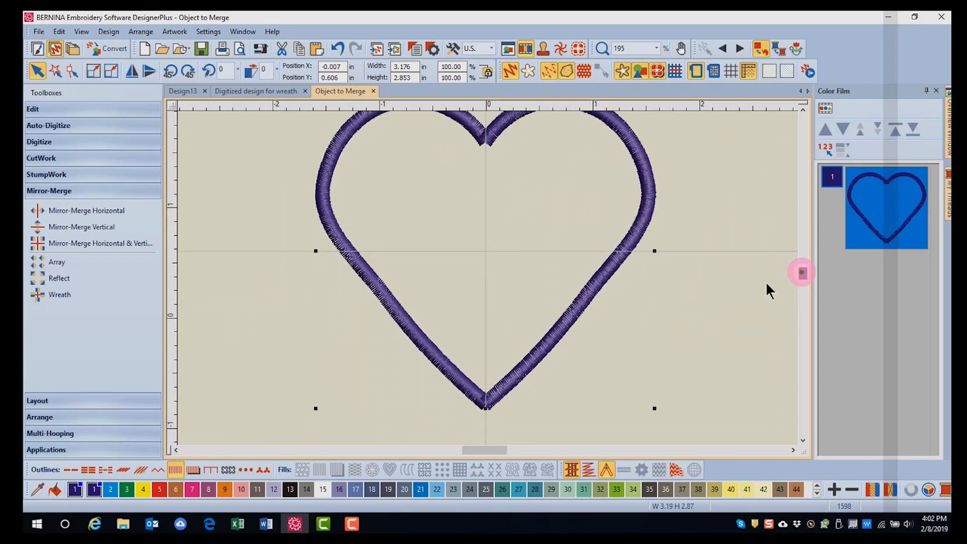
left_click(495, 405)
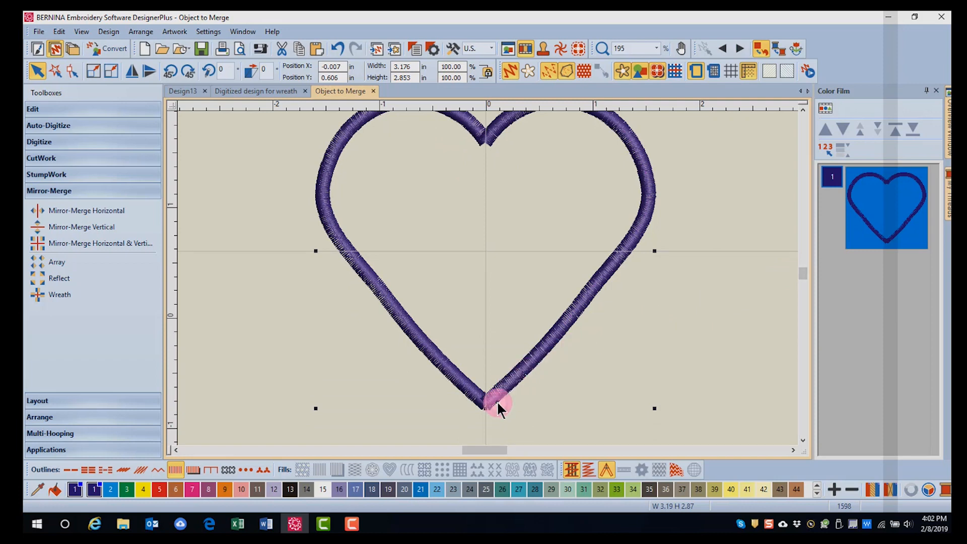